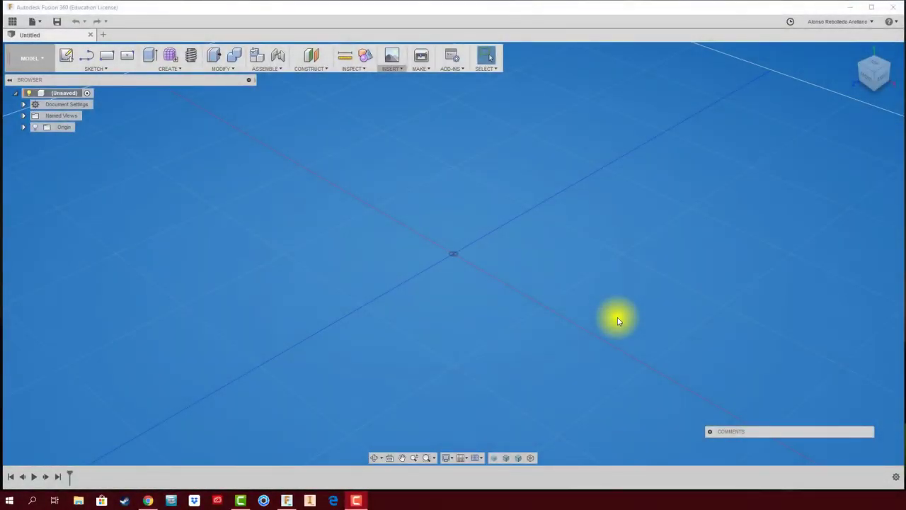
Sketch a 10 mm diameter circle centred on the origin of the XZ plane
click(103, 69)
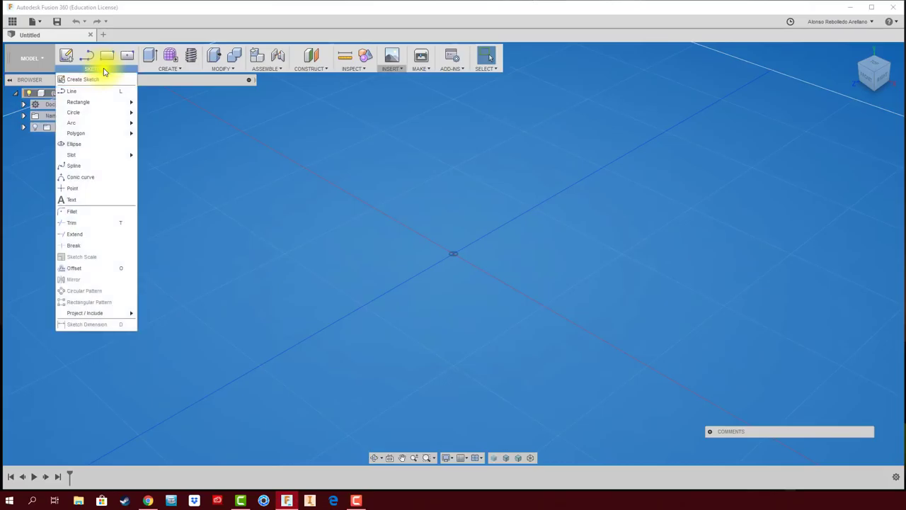
mouse_move(73, 113)
click(212, 114)
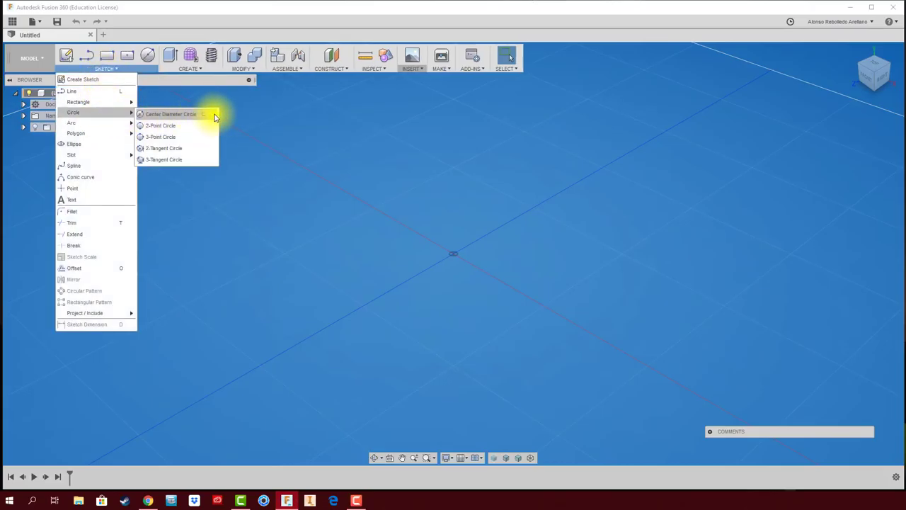
click(149, 55)
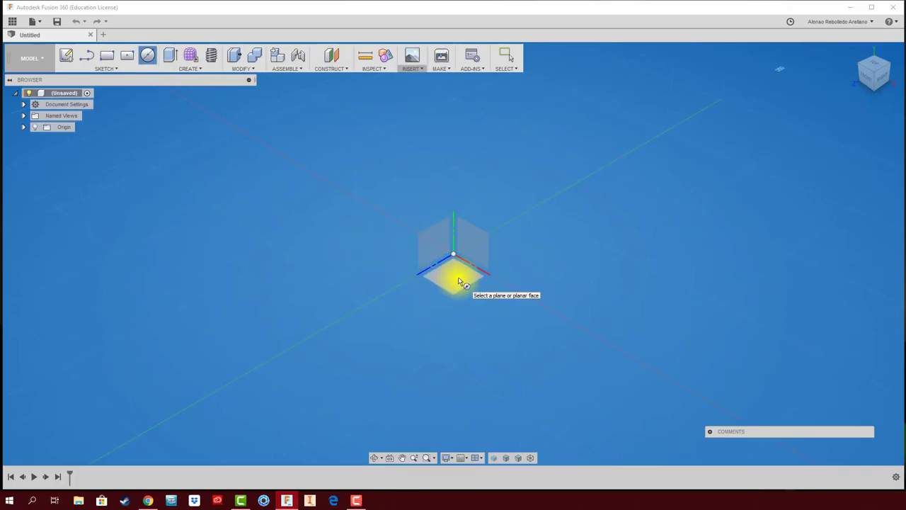
click(456, 279)
click(423, 229)
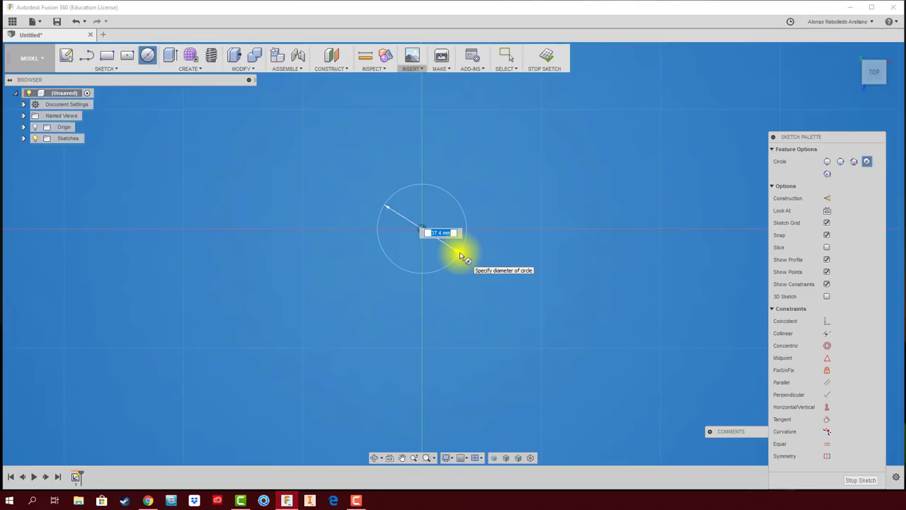
text(0)
key(Return)
key(Escape)
shift+middle_drag(460, 257, 480, 245)
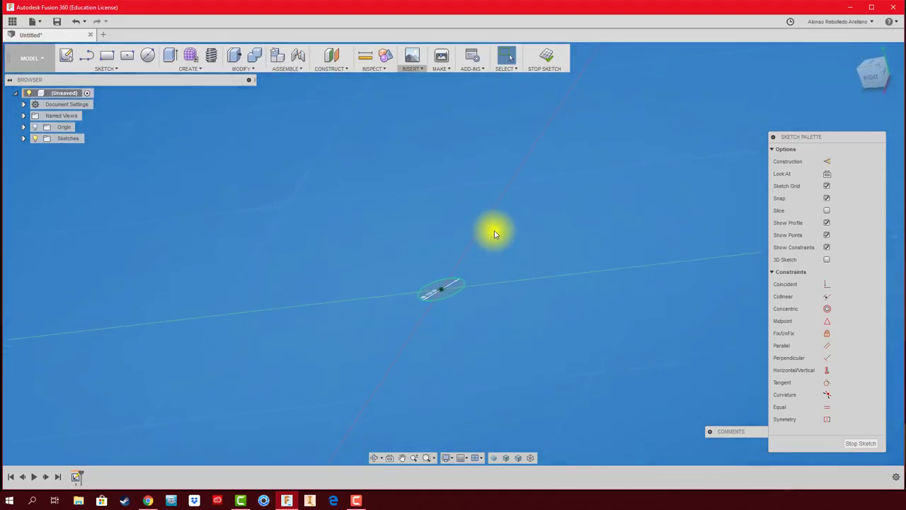
Finish the sketch and extrude the circle profile 80 mm as a new body
click(544, 57)
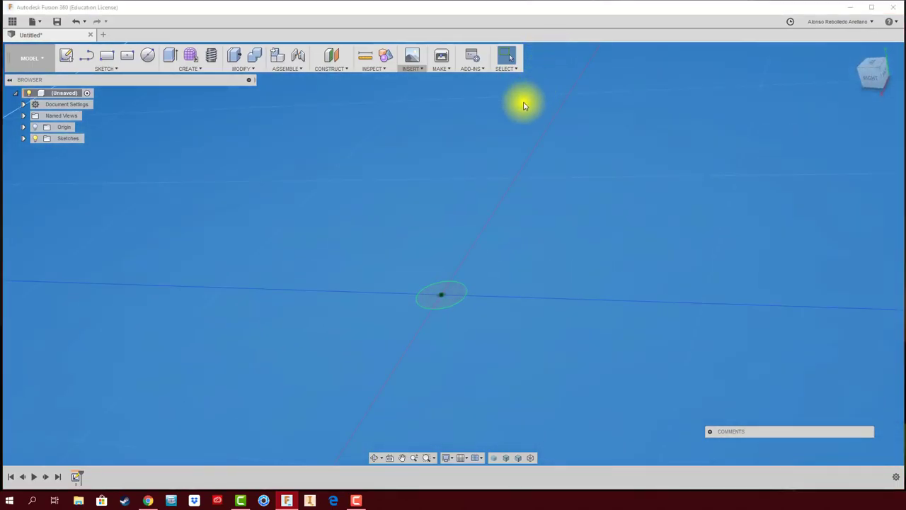
click(170, 56)
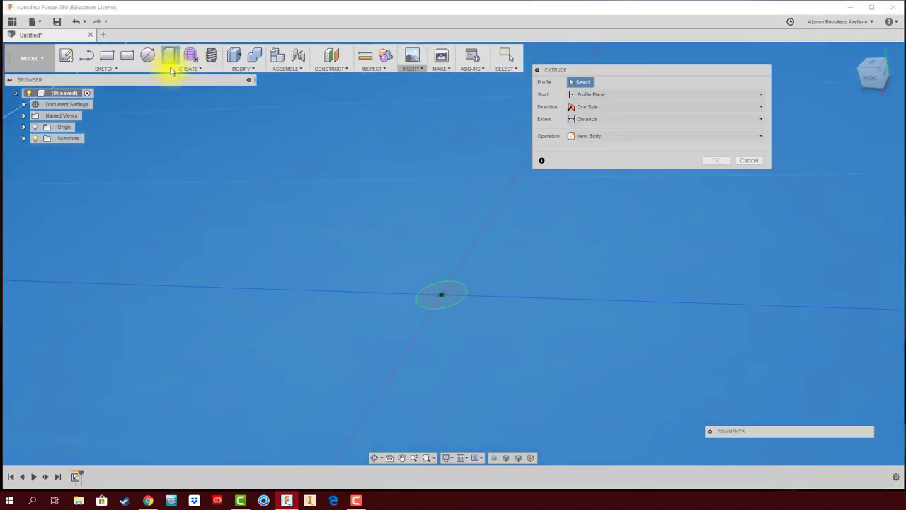
click(446, 290)
drag(439, 282, 352, 115)
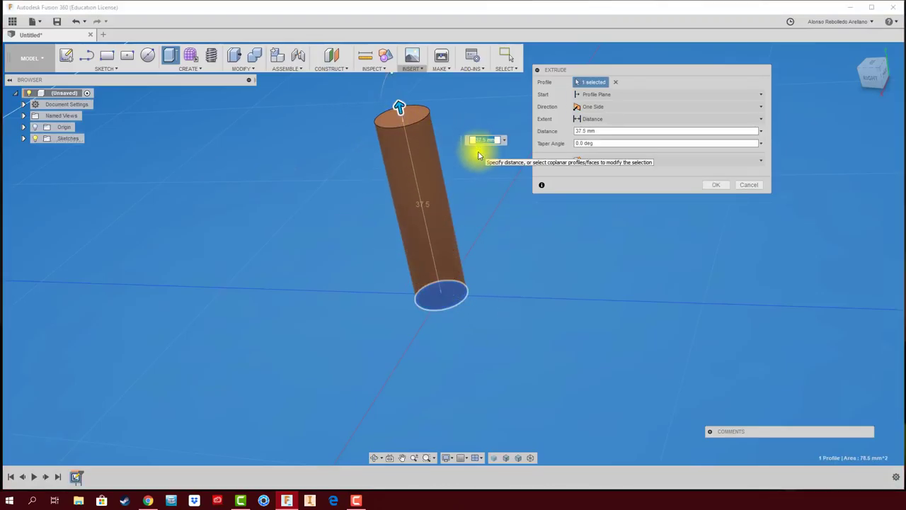
key(Return)
click(716, 185)
shift+middle_drag(707, 234, 635, 222)
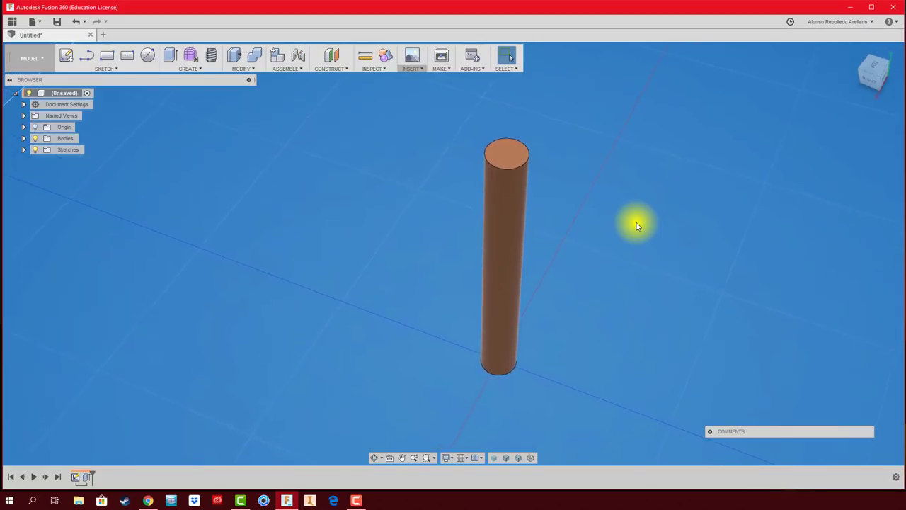
mouse_move(560, 269)
shift+middle_down()
mouse_move(592, 243)
mouse_move(472, 168)
shift+middle_up()
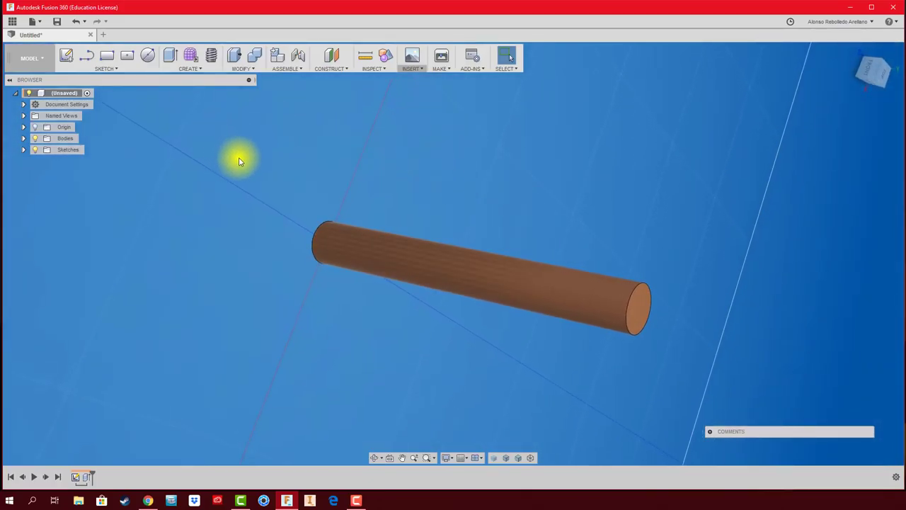
Define a thread on the rod's outer face with ISO Metric profile and 10 mm size
click(198, 69)
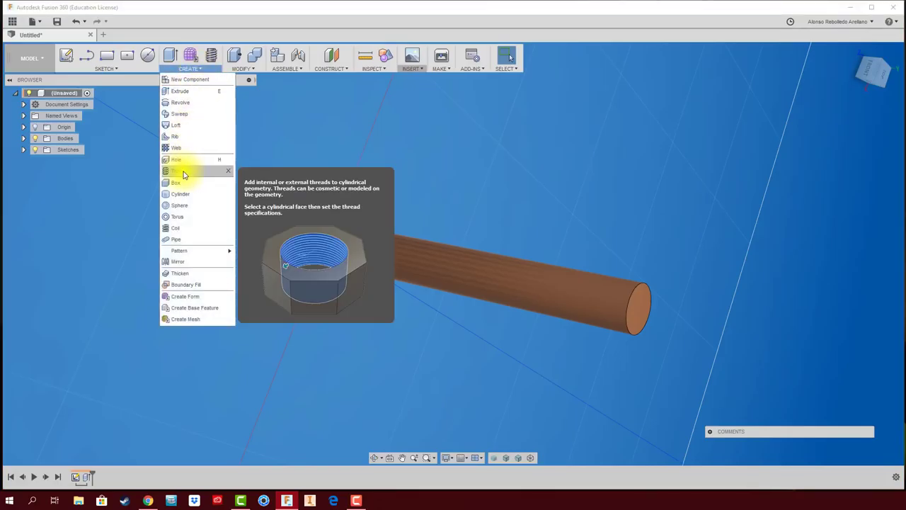
click(214, 57)
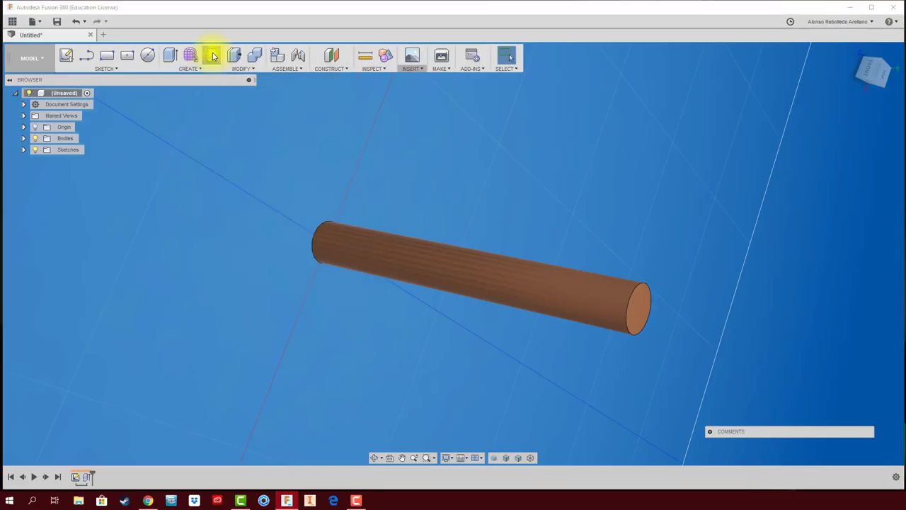
click(384, 263)
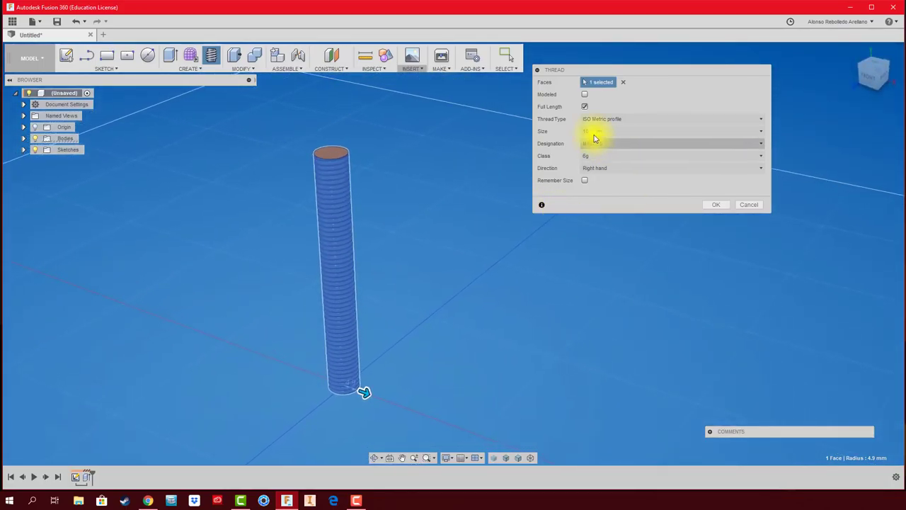
click(626, 119)
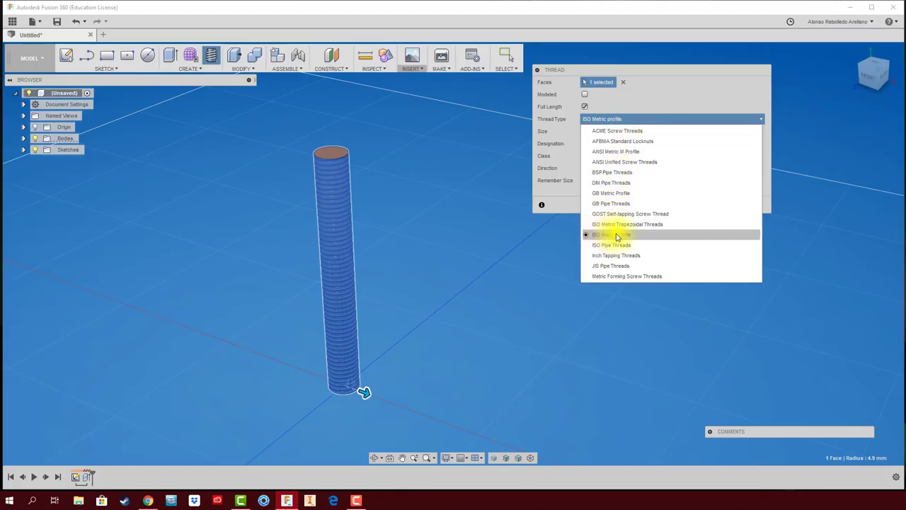
click(614, 236)
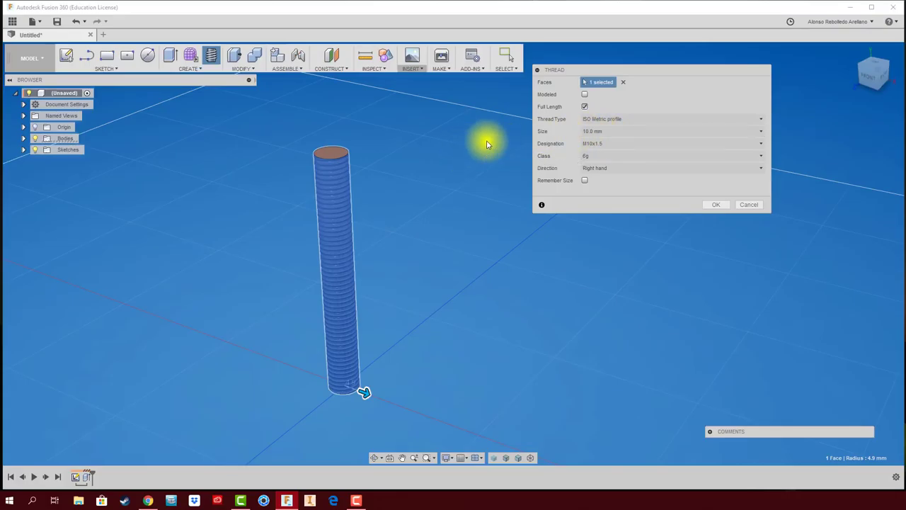
click(616, 148)
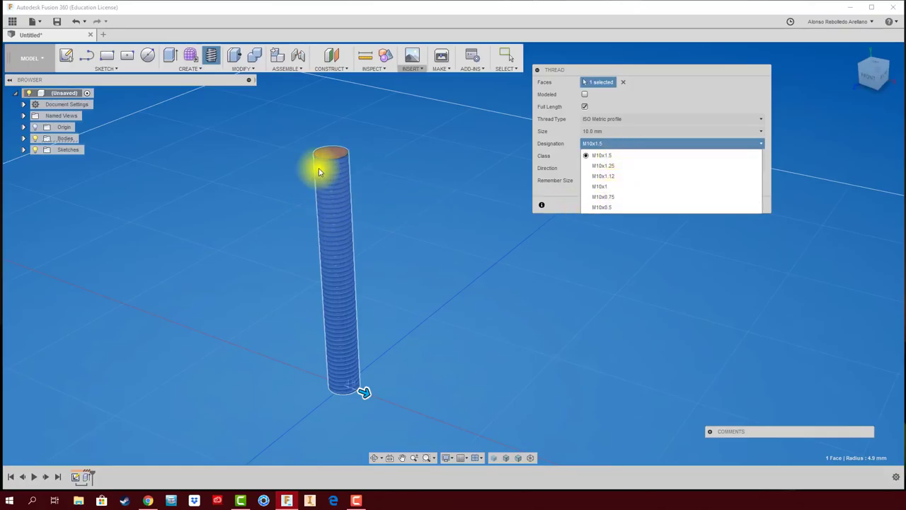
click(612, 205)
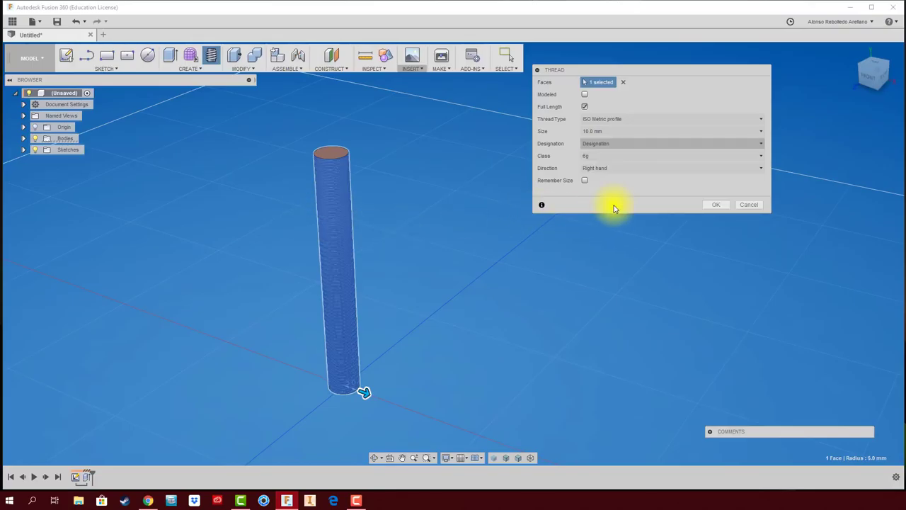
Apply a full-length right-hand M10x1.5 cosmetic thread to the rod
shift+middle_drag(376, 182, 563, 185)
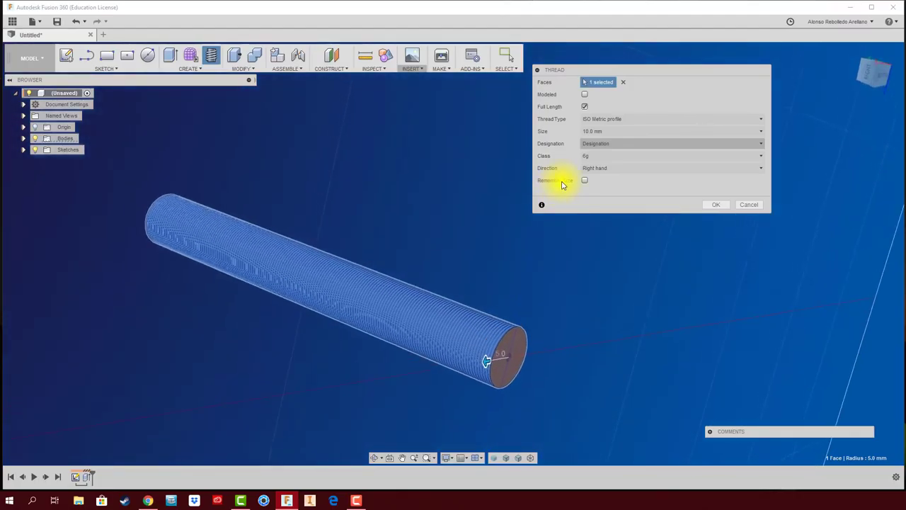
click(626, 145)
click(621, 156)
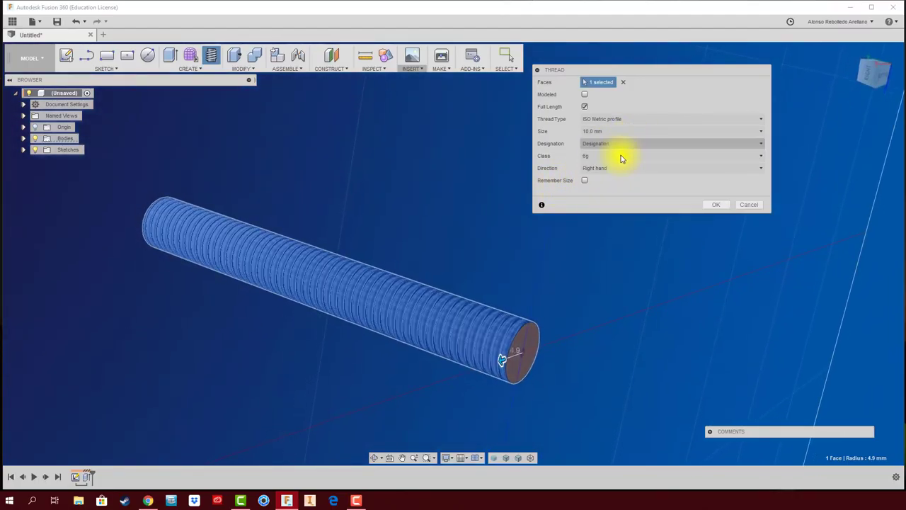
shift+middle_drag(555, 289, 596, 267)
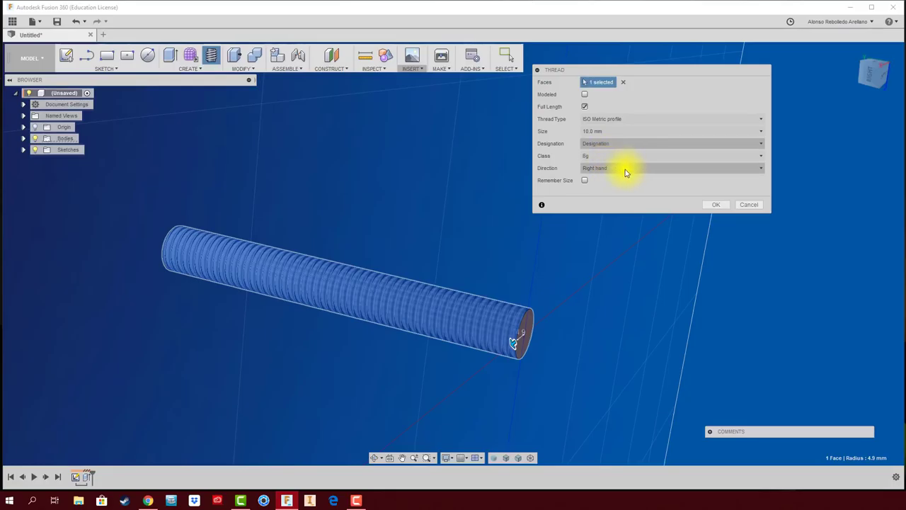
click(625, 169)
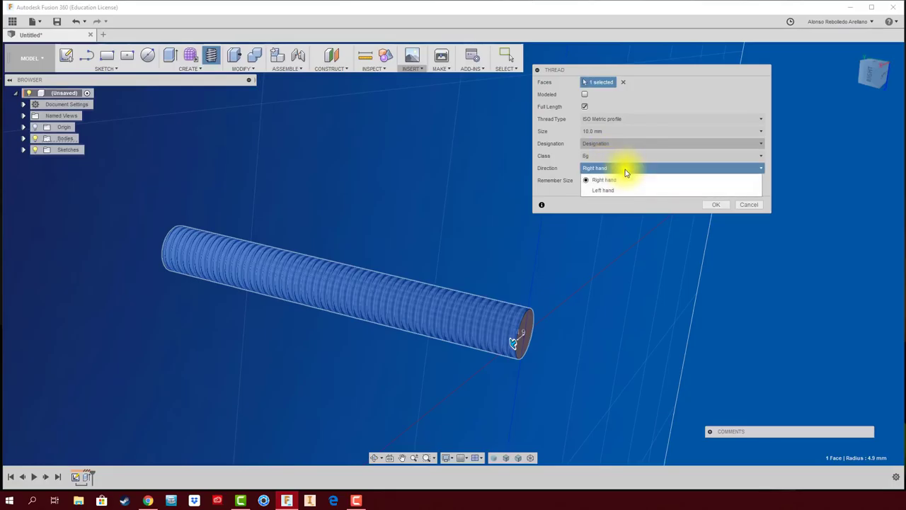
click(625, 172)
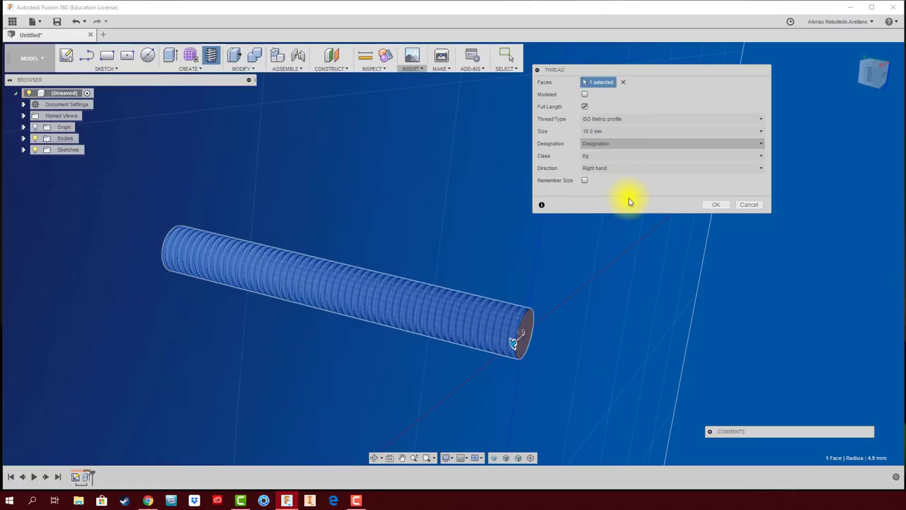
click(719, 207)
Inspect the threaded rod, then undo the Thread feature with Ctrl+Z
shift+middle_drag(544, 242, 522, 244)
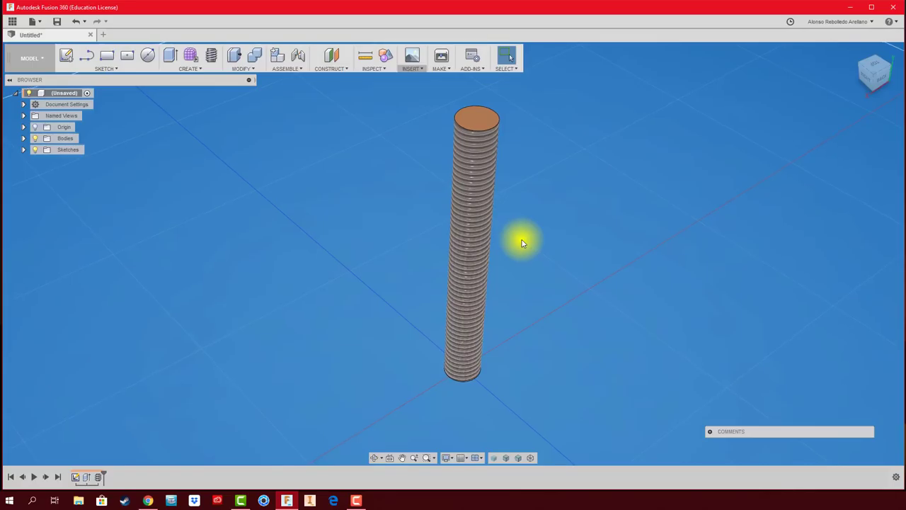
shift+middle_drag(522, 244, 522, 245)
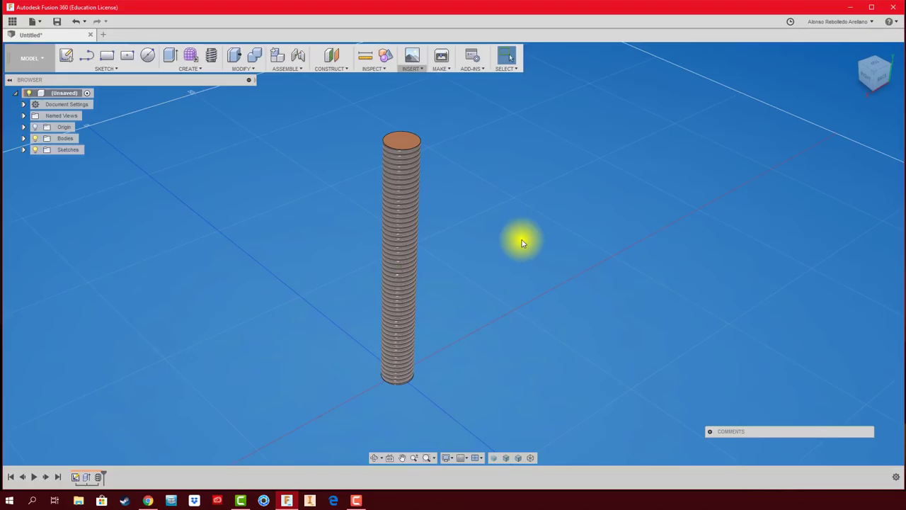
key(ctrl+z)
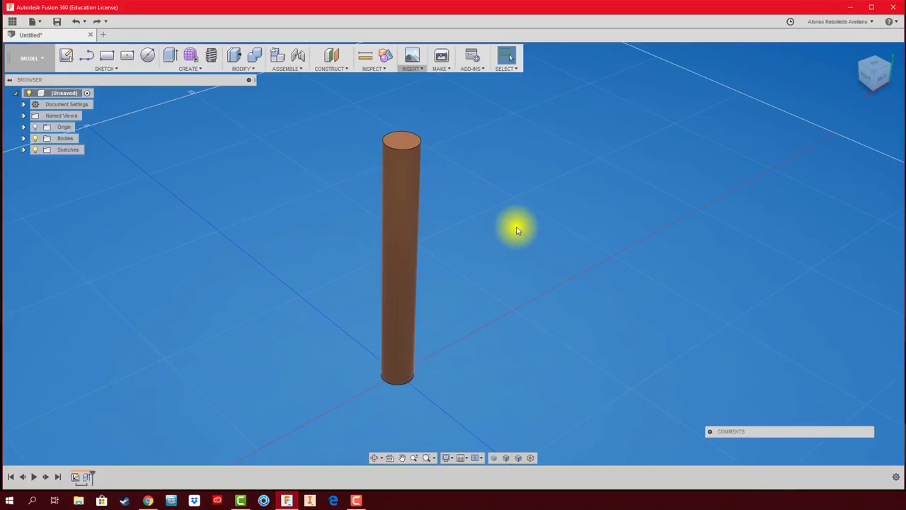
click(213, 55)
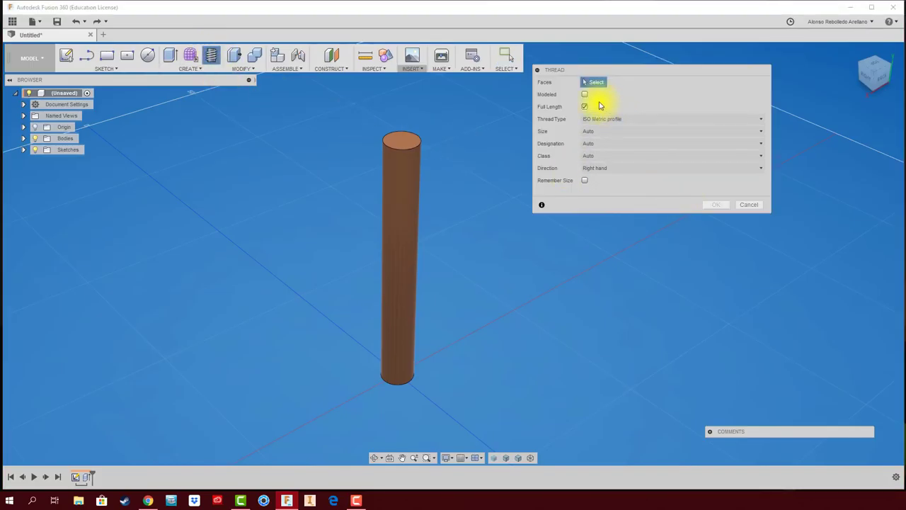
click(585, 94)
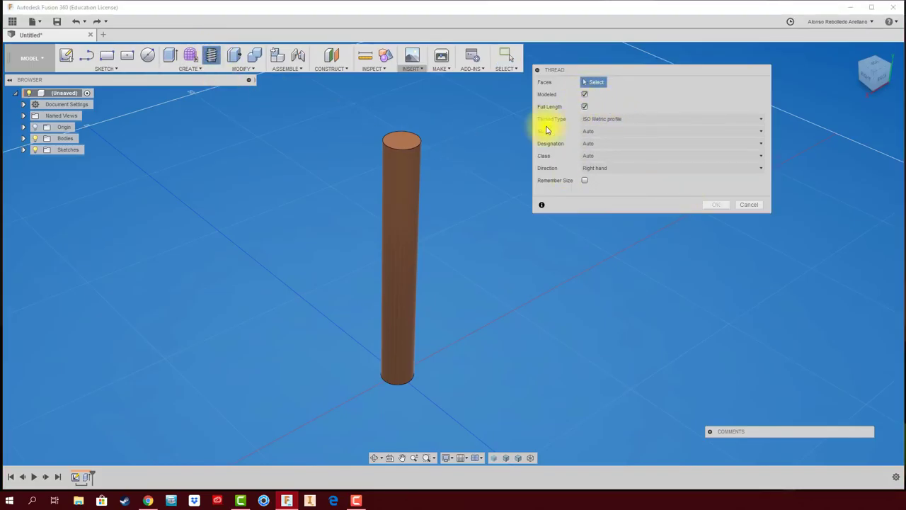
click(398, 176)
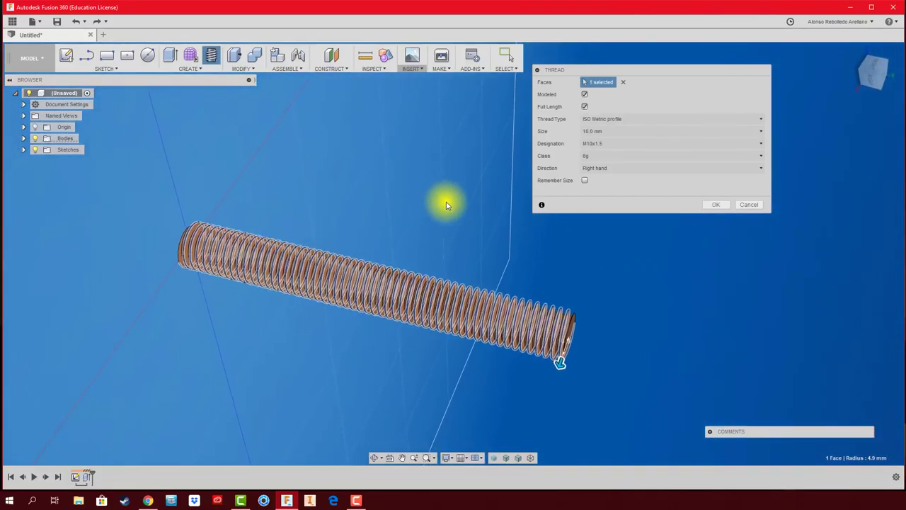
click(615, 143)
click(606, 208)
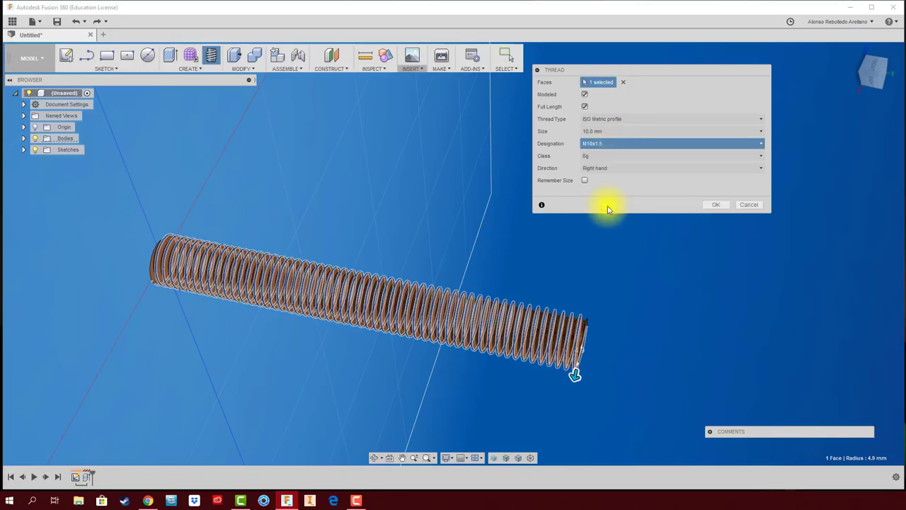
click(715, 205)
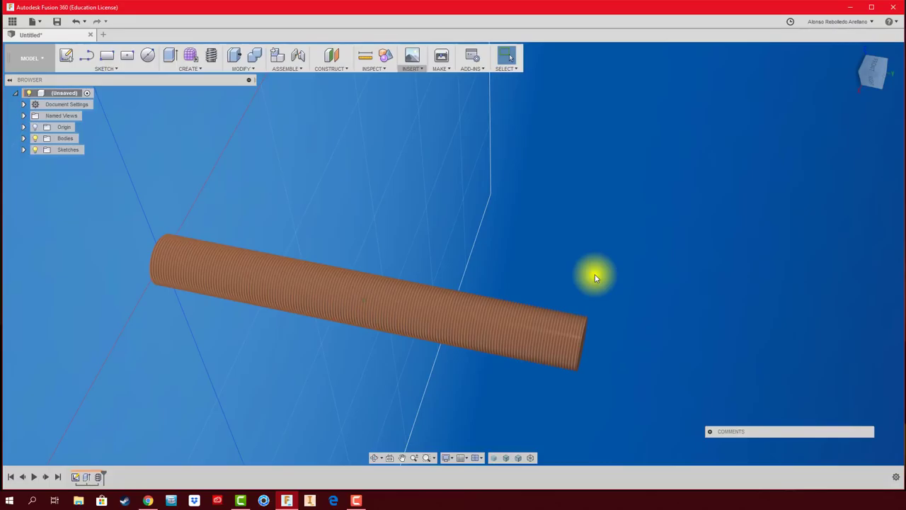
shift+middle_drag(592, 274, 737, 186)
click(876, 70)
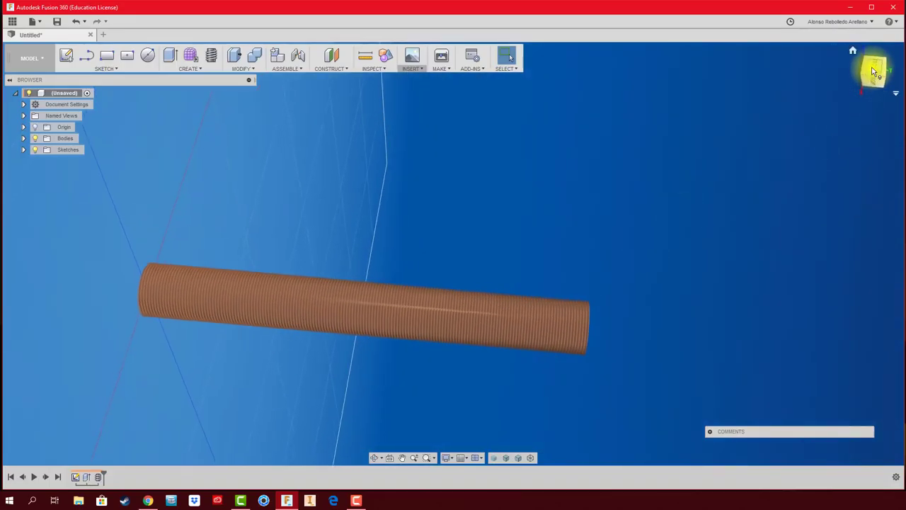
scroll(637, 368, up, 3)
scroll(581, 371, up, 3)
scroll(555, 347, up, 2)
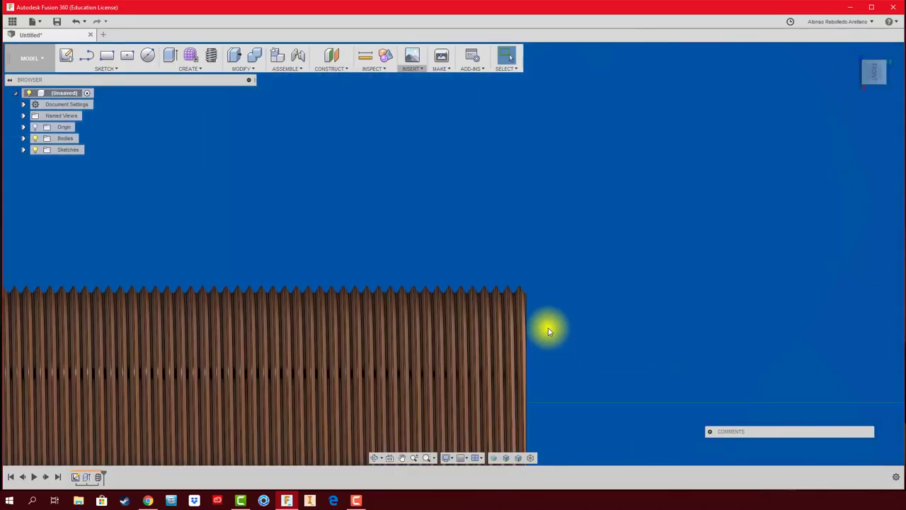
scroll(531, 290, up, 2)
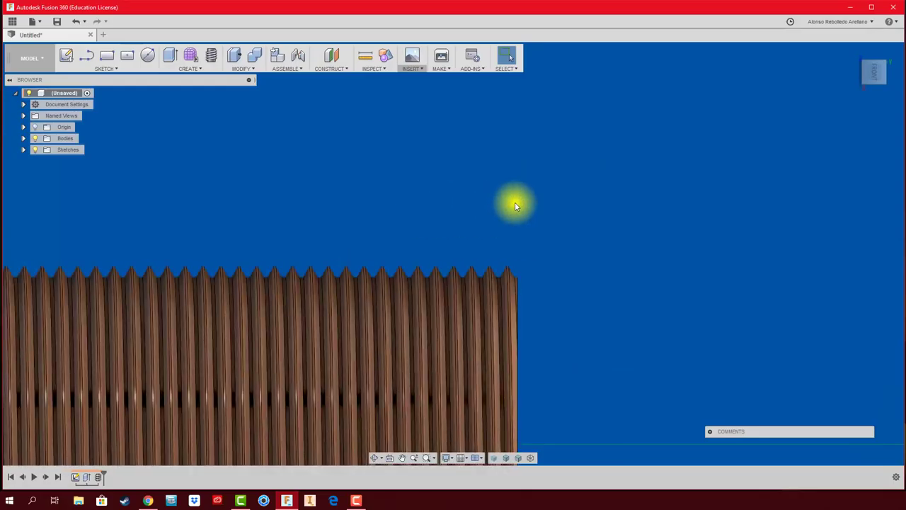
scroll(514, 206, down, 3)
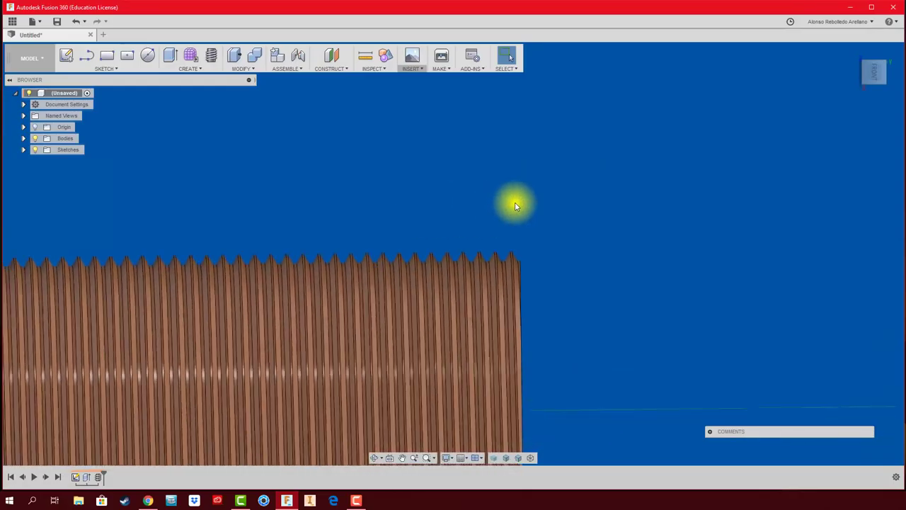
scroll(514, 205, down, 3)
key(F5)
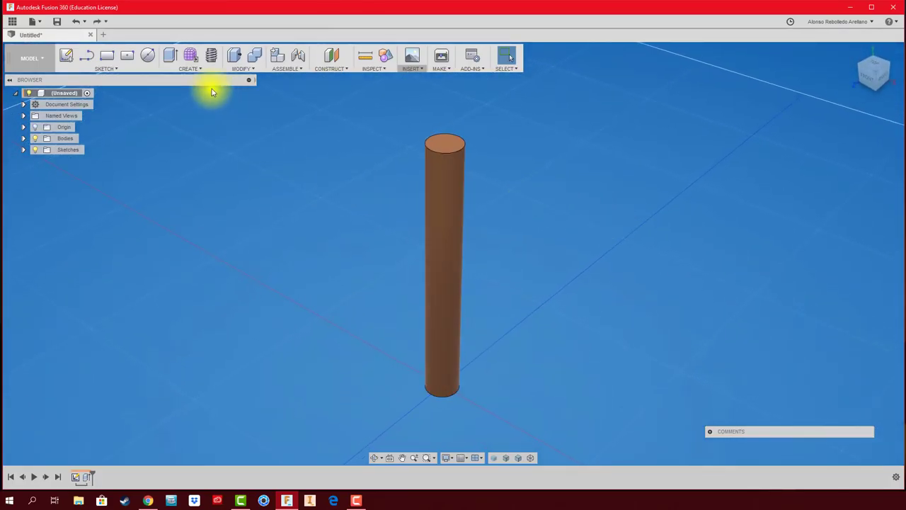
click(211, 62)
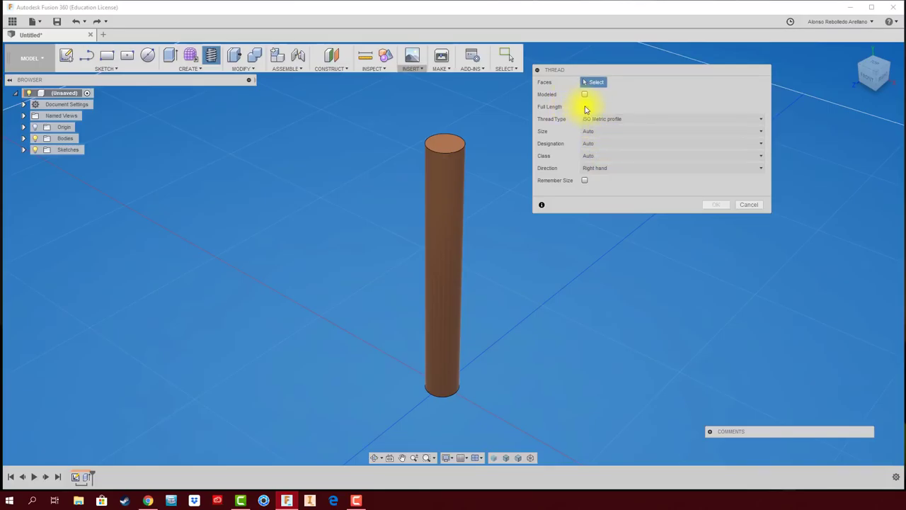
click(460, 160)
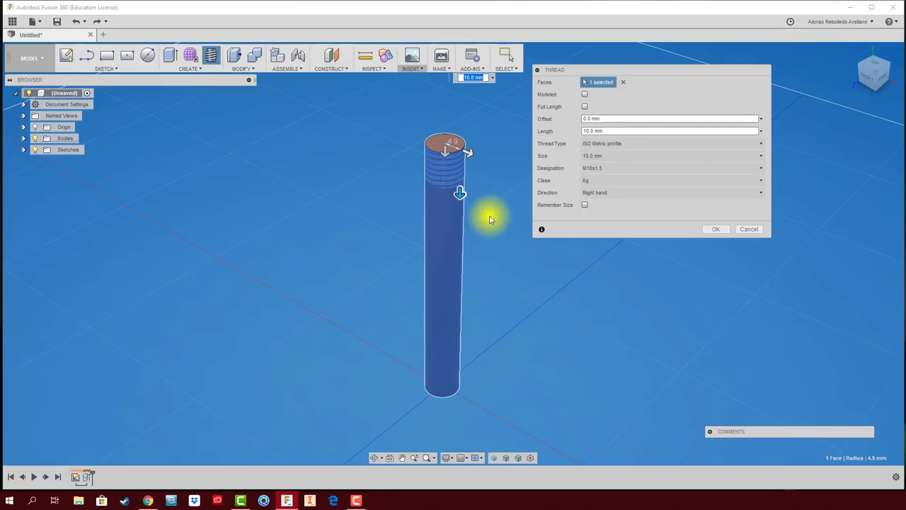
drag(460, 193, 459, 252)
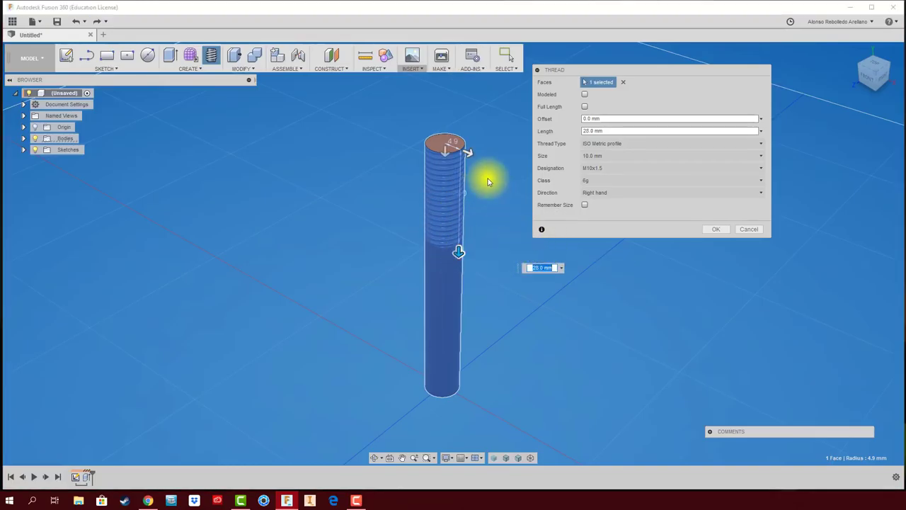
drag(469, 151, 486, 163)
drag(459, 252, 459, 227)
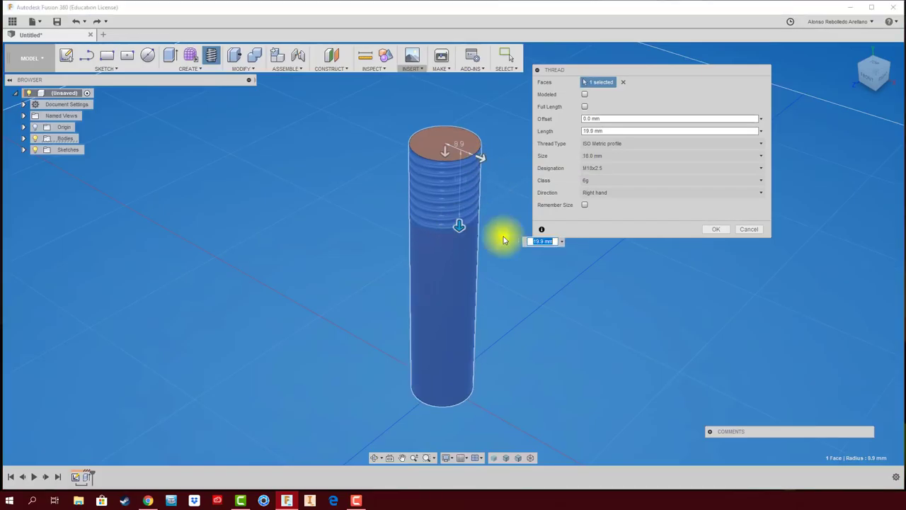
click(761, 120)
click(711, 133)
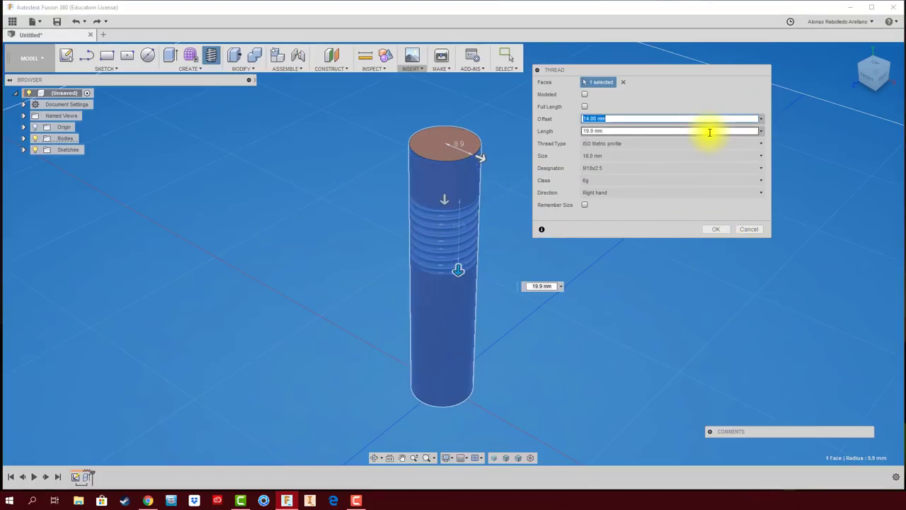
click(715, 230)
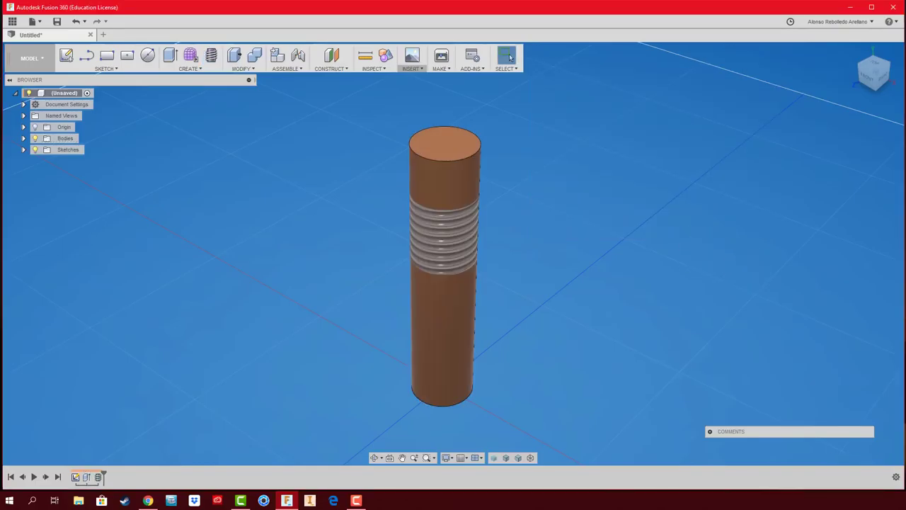
shift+middle_drag(657, 320, 601, 336)
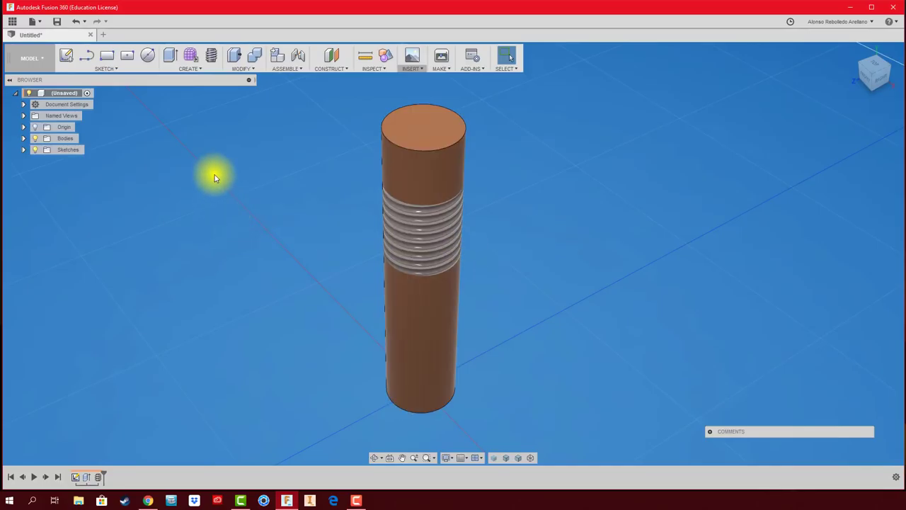
key(ctrl+z)
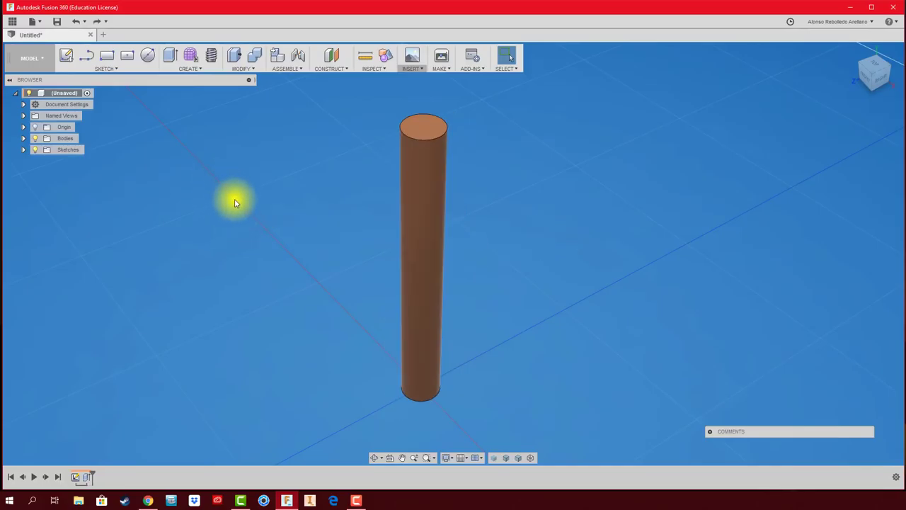
Add a modeled, non-full-length M10x1.5 thread covering the top 20 mm
click(211, 55)
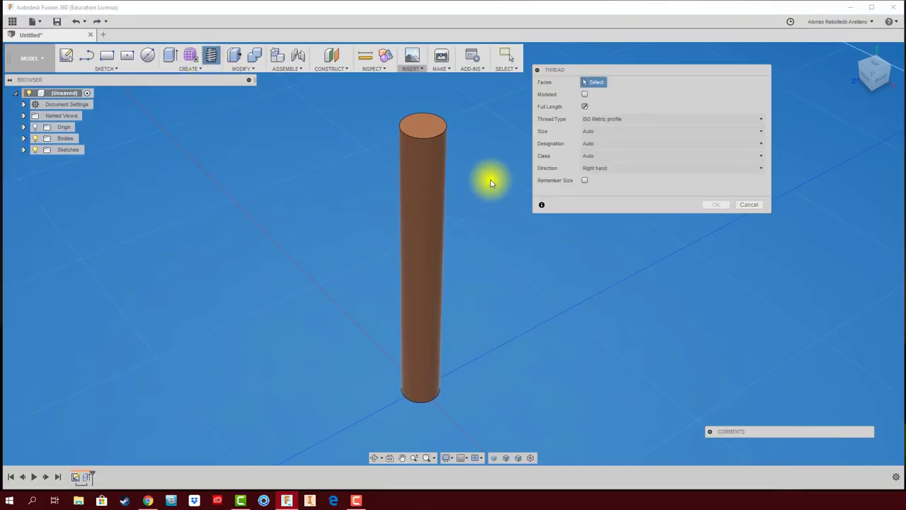
click(435, 160)
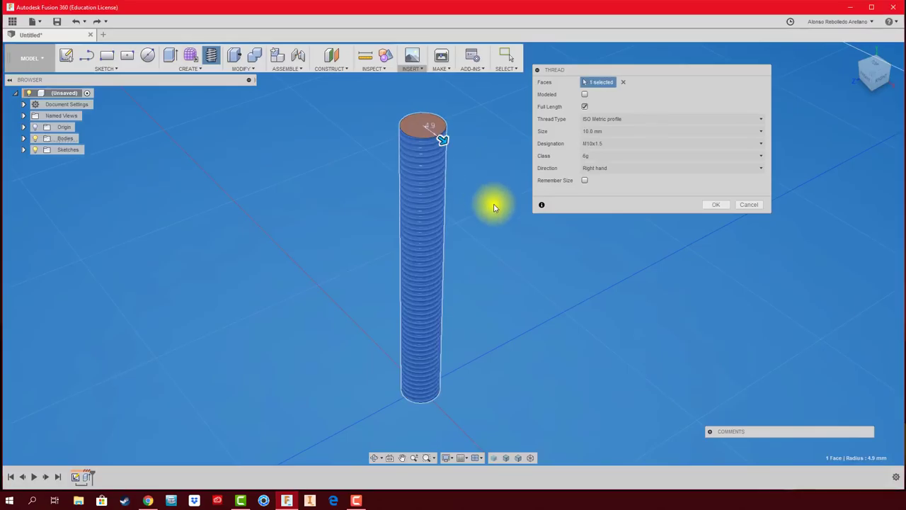
click(585, 94)
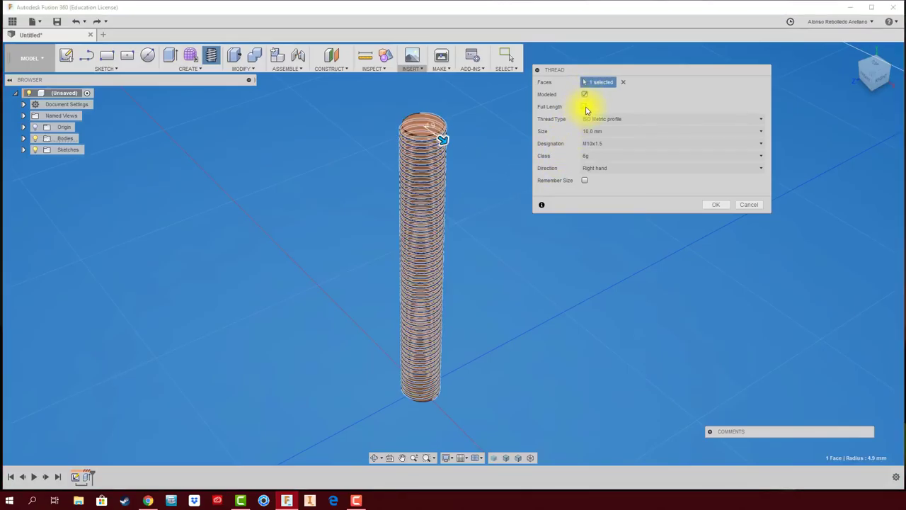
click(584, 107)
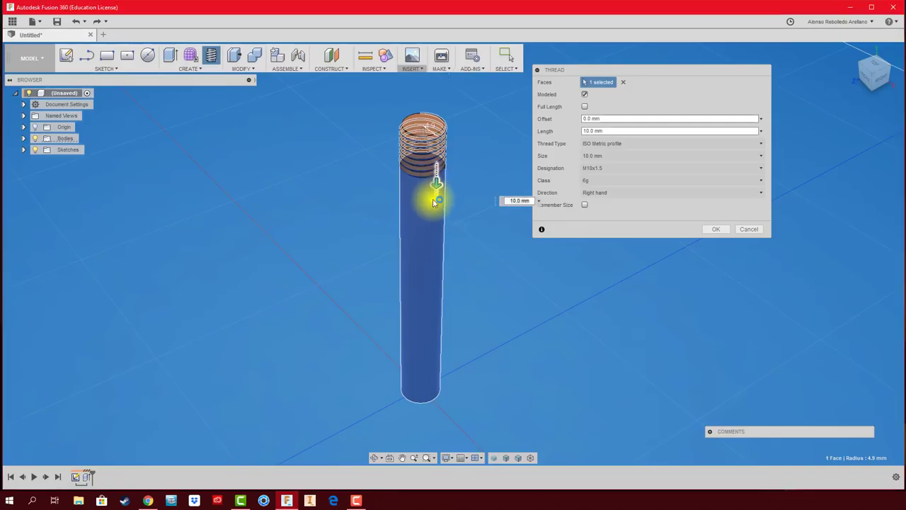
drag(434, 203, 435, 235)
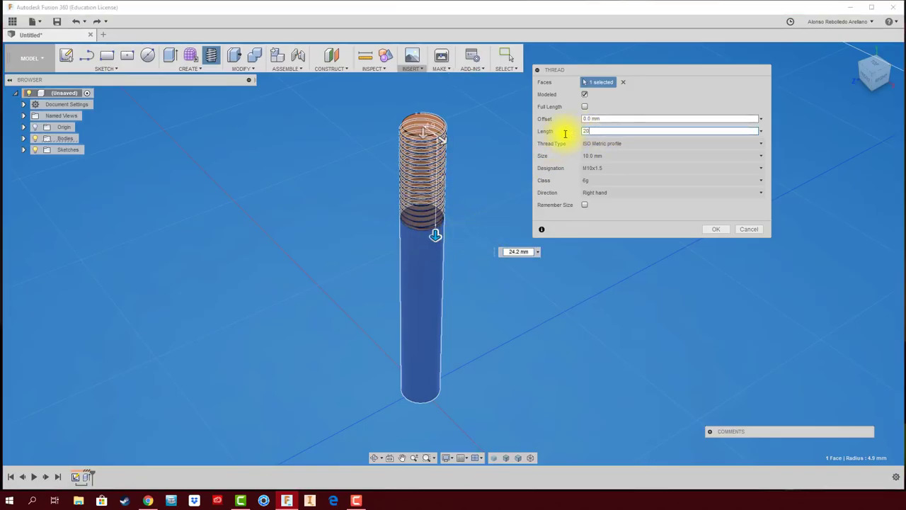
click(721, 231)
mouse_move(550, 293)
shift+middle_down()
mouse_move(497, 253)
mouse_move(510, 229)
mouse_move(522, 289)
mouse_move(499, 299)
mouse_move(536, 278)
mouse_move(520, 265)
shift+middle_up()
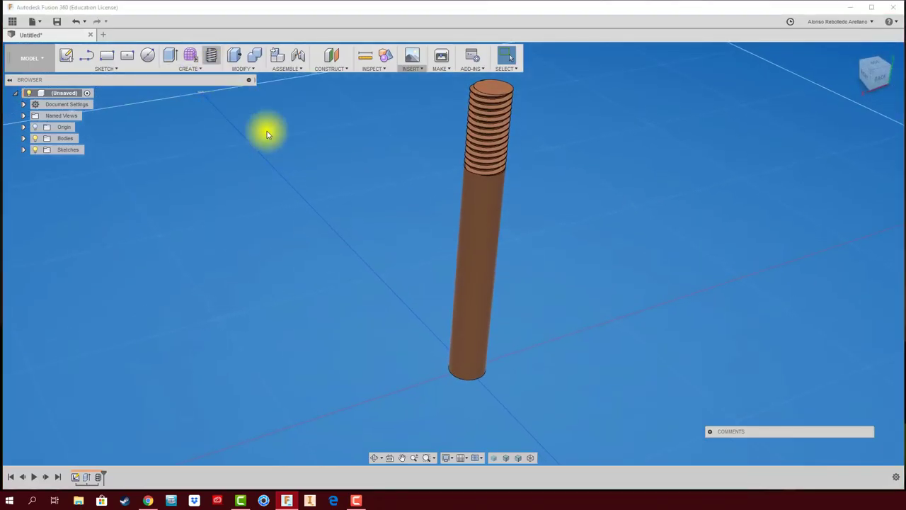
Add a modeled thread from the bottom end at offset 0, 39.5 mm long
click(477, 347)
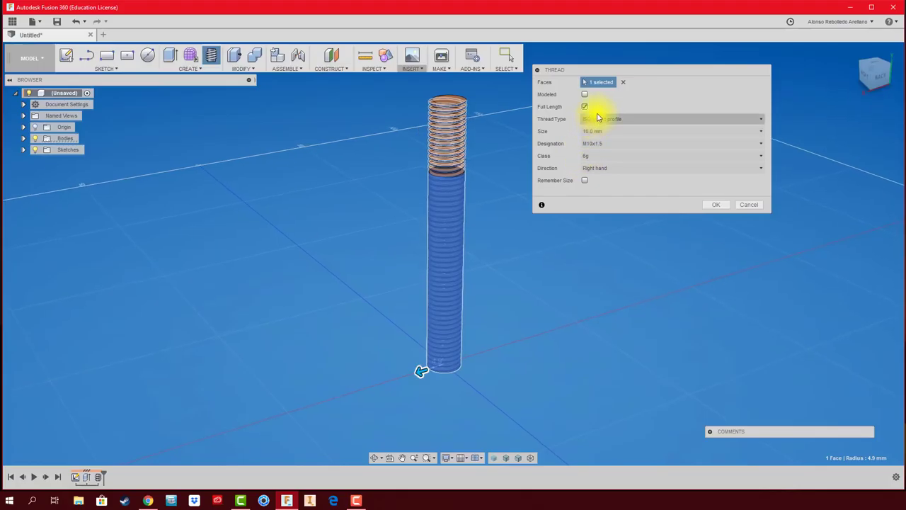
click(585, 107)
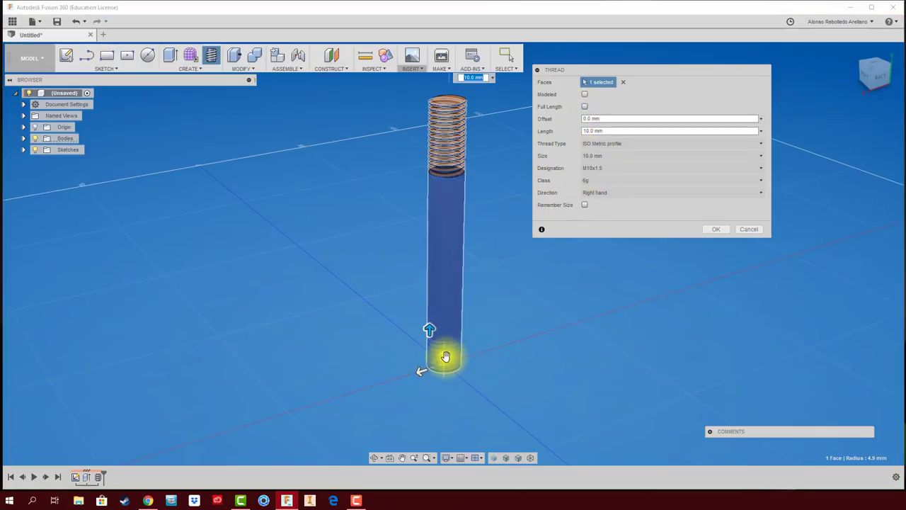
drag(444, 356, 447, 324)
drag(449, 280, 442, 364)
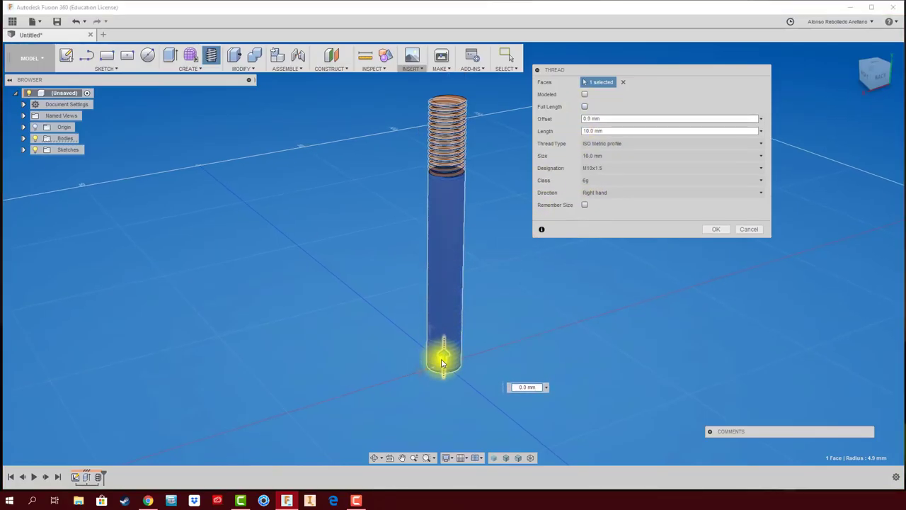
drag(431, 332, 430, 235)
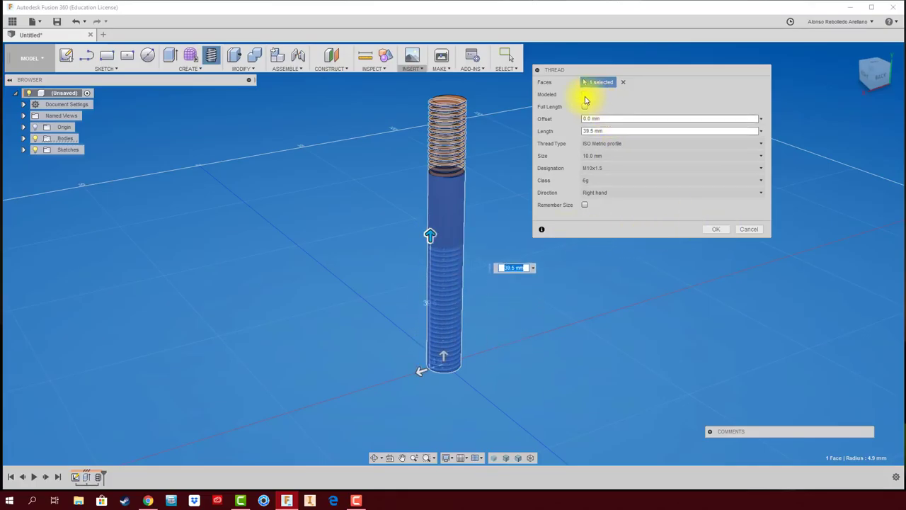
click(722, 231)
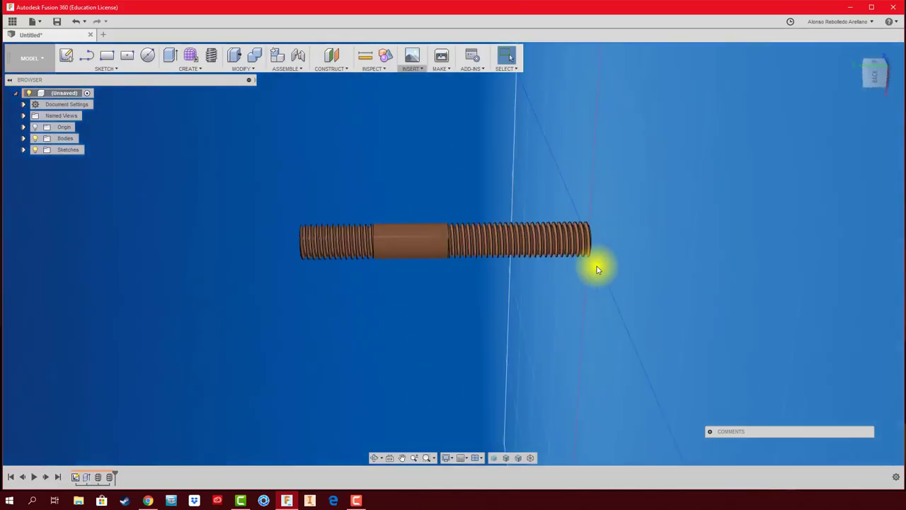
View the rod from the FRONT and bring up the top thread's timeline options
mouse_move(597, 266)
shift+middle_down()
mouse_move(494, 325)
mouse_move(513, 309)
shift+middle_up()
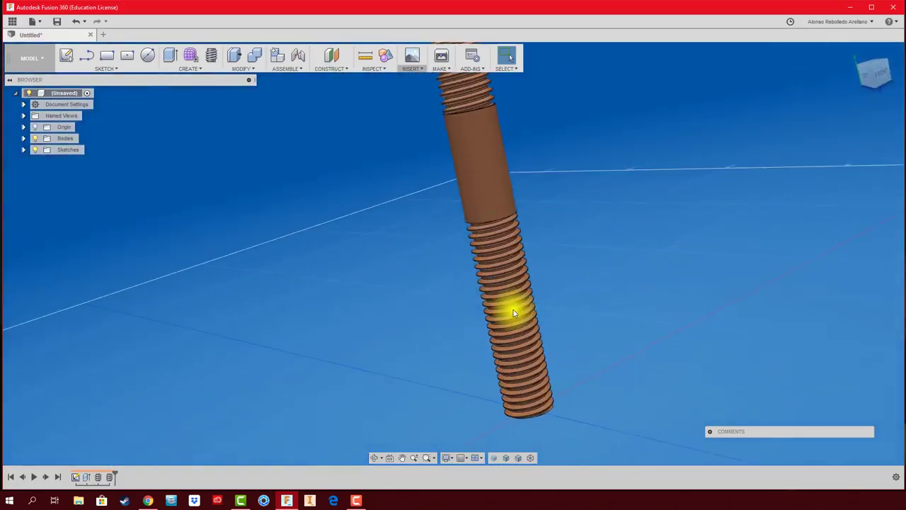
click(869, 91)
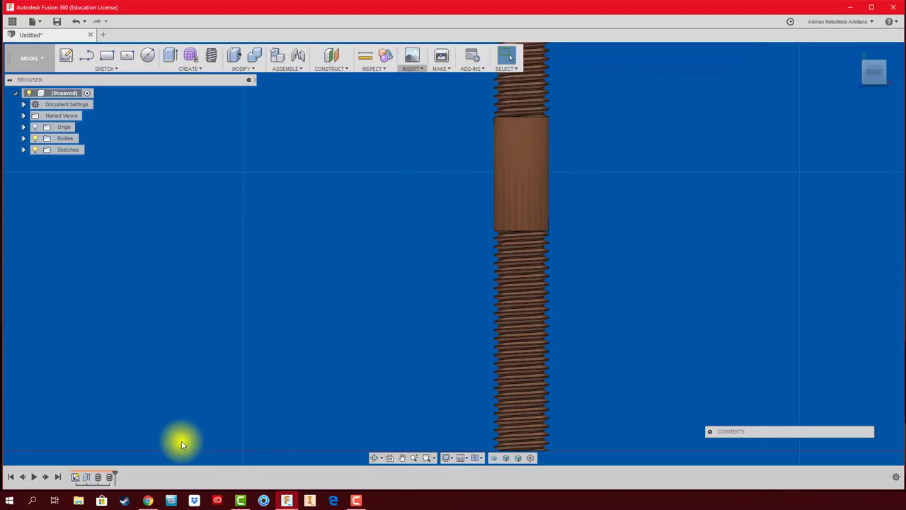
right_click(100, 479)
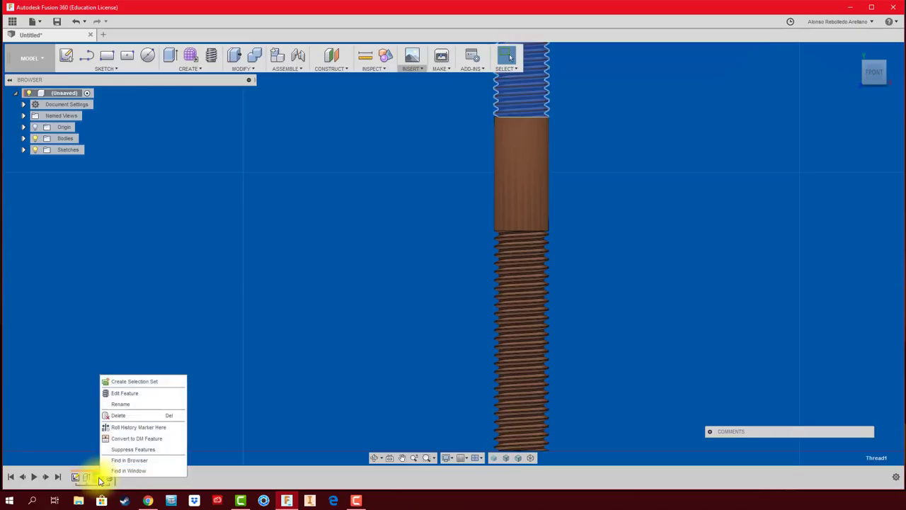
Review the top thread's direction setting and close it unchanged as right hand
click(132, 397)
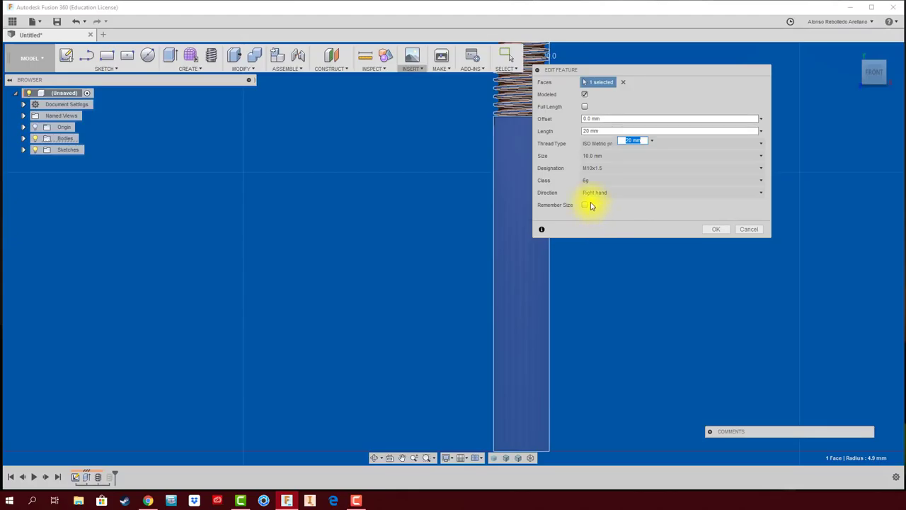
click(598, 194)
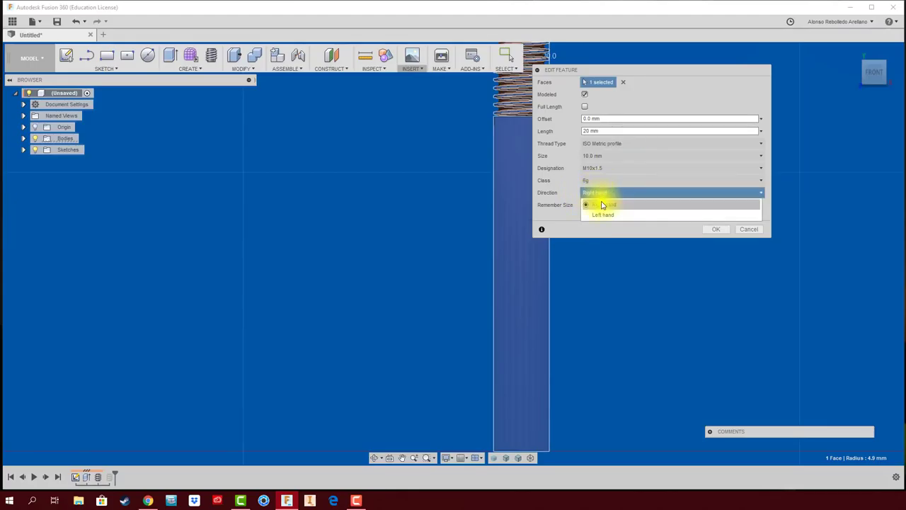
click(726, 232)
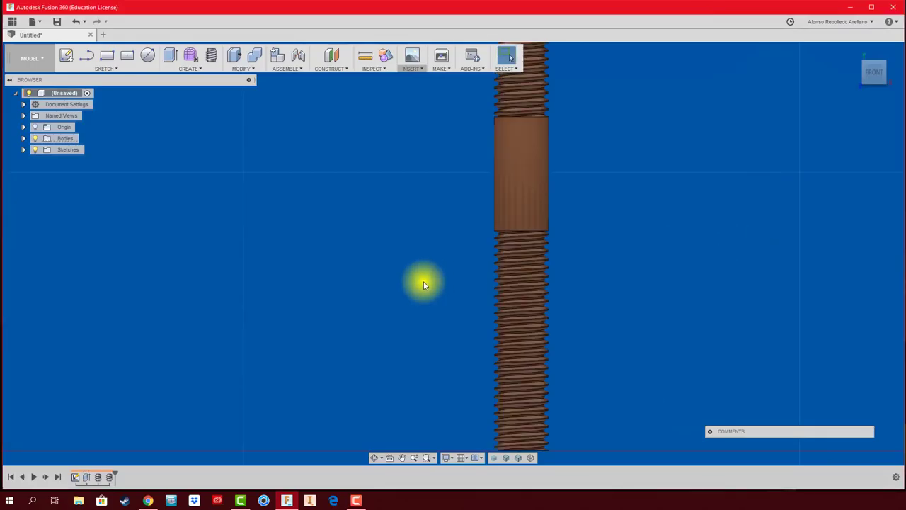
Edit Thread2 to set its direction to Left hand
right_click(111, 480)
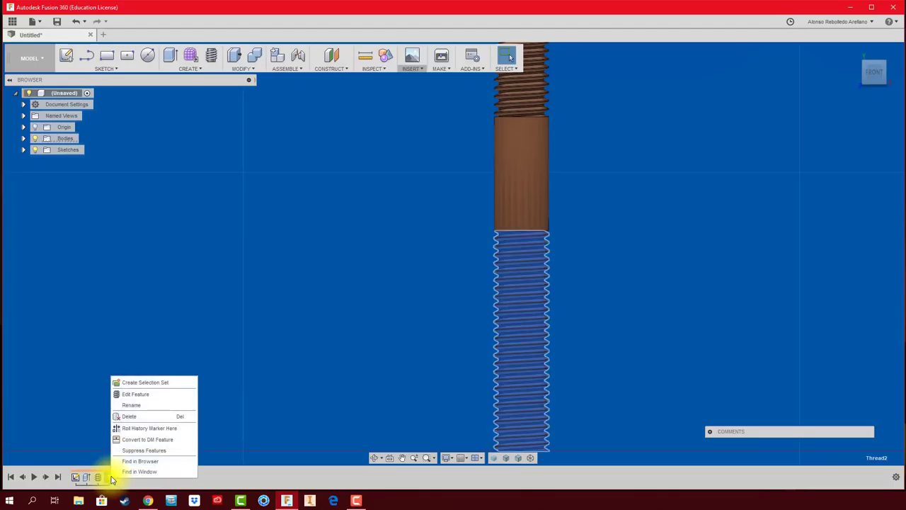
click(151, 394)
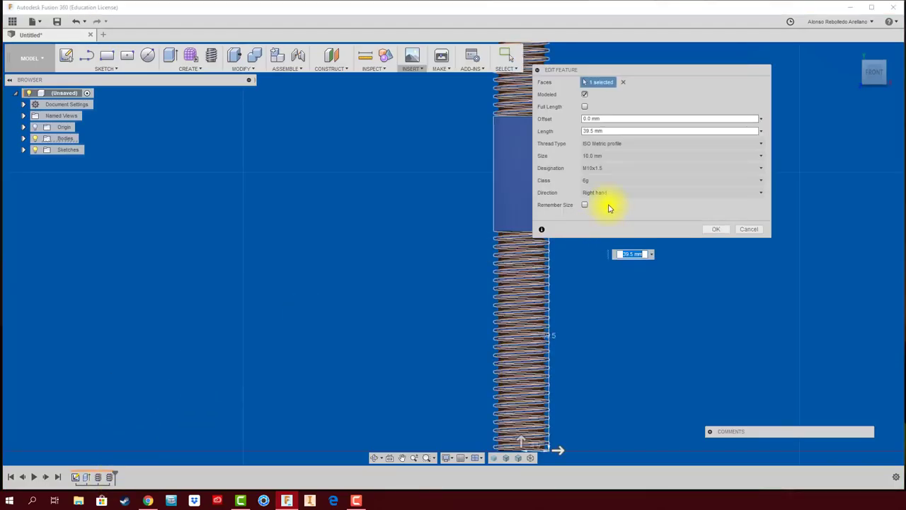
click(612, 192)
click(604, 214)
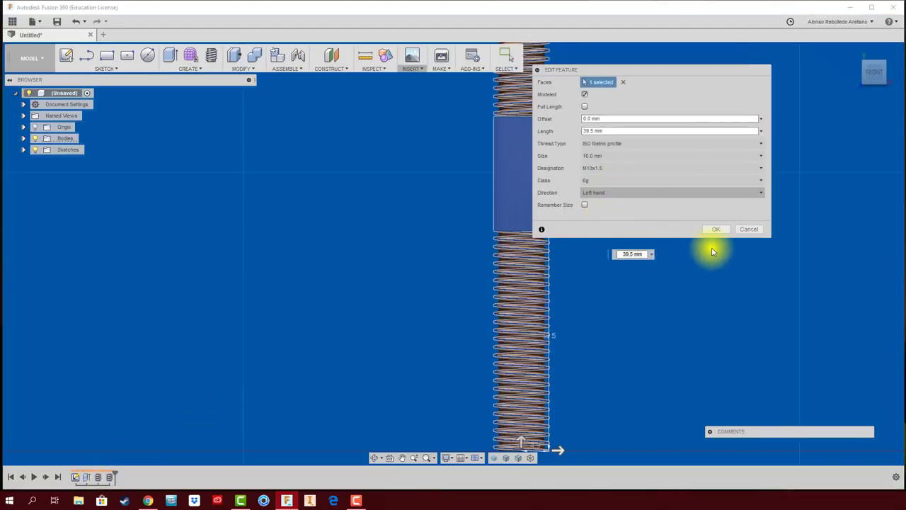
click(721, 230)
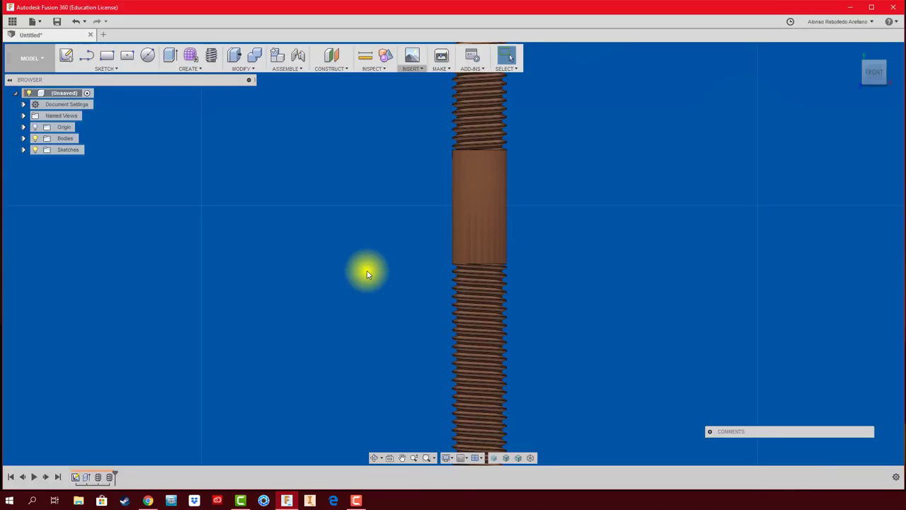
key(shift+F6)
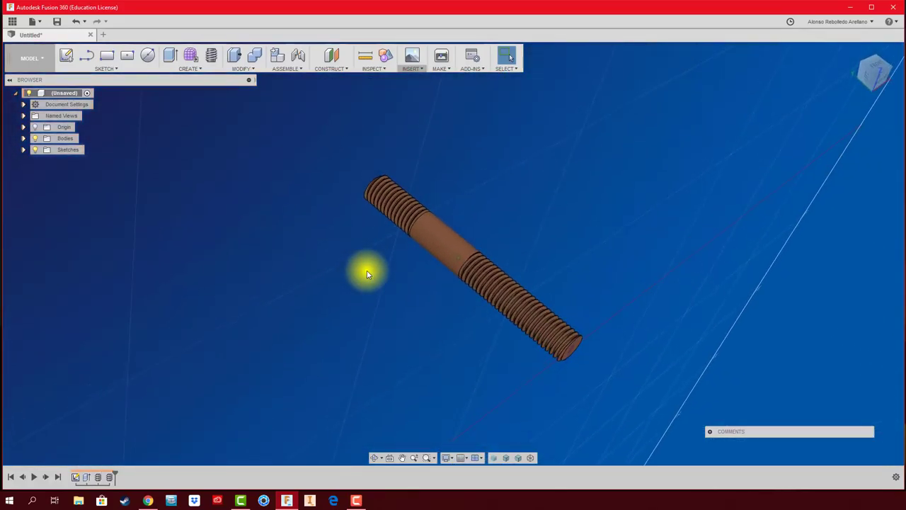